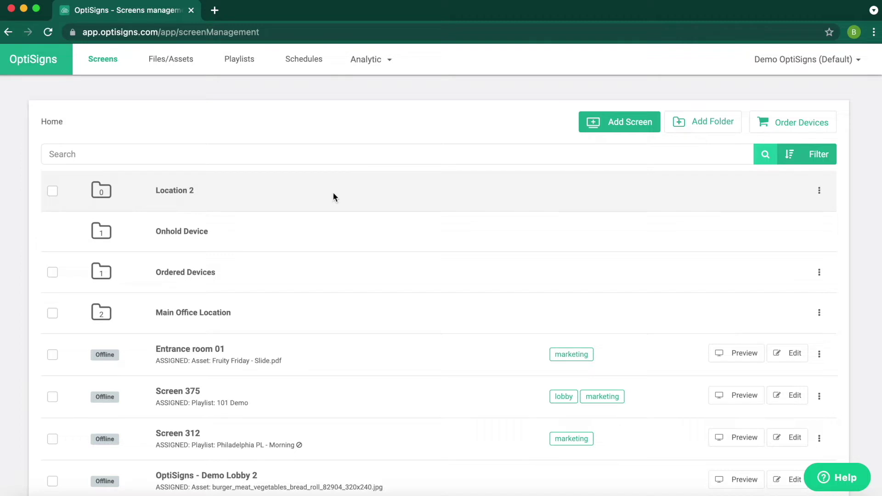
Step: Go to the Files/Assets library and open the Canvas templates gallery
click(182, 64)
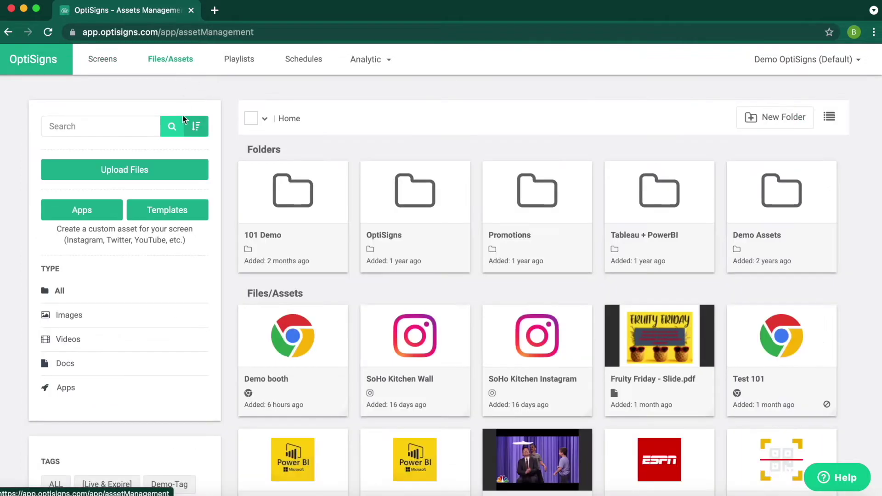
click(186, 216)
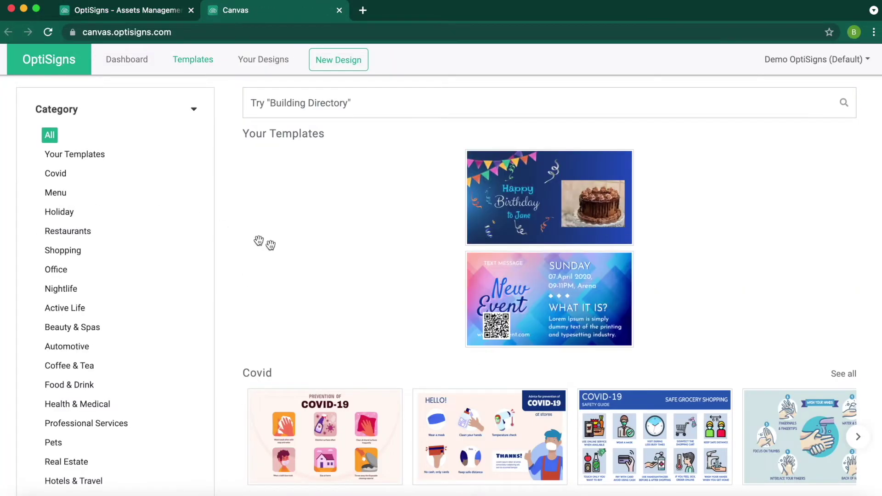
Step: Search the Canvas templates for 'easter' to find the golden-eggs Happy Easter design
scroll(325, 248, down, 15)
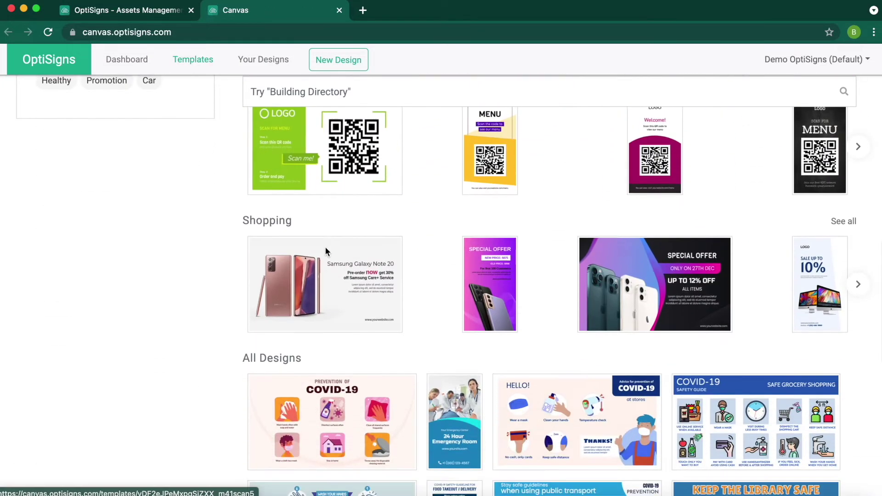
scroll(325, 250, down, 5)
scroll(327, 252, up, 20)
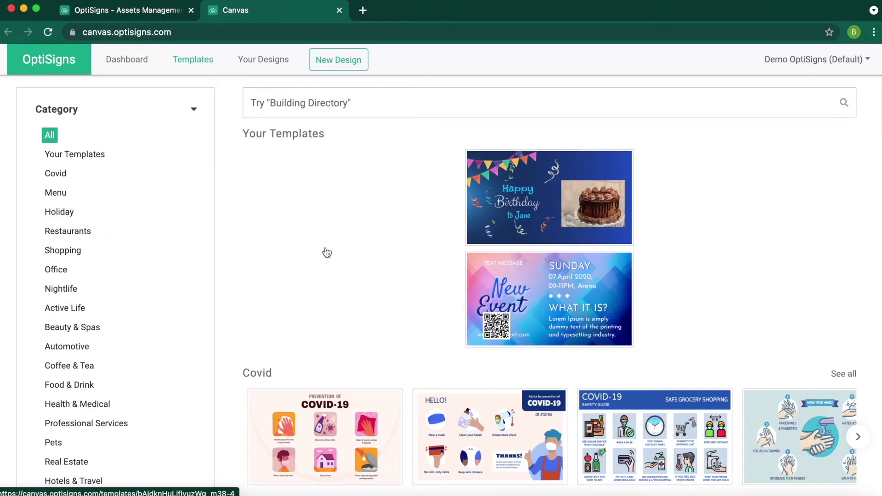
click(345, 98)
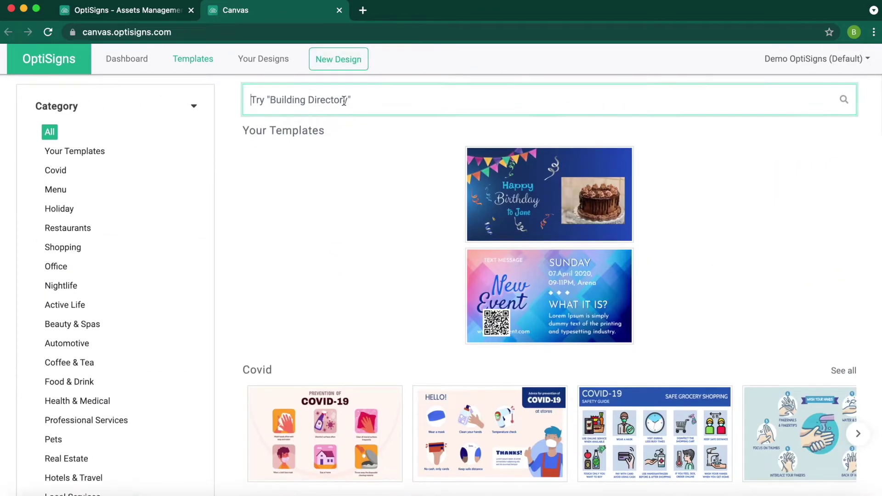
text(easter)
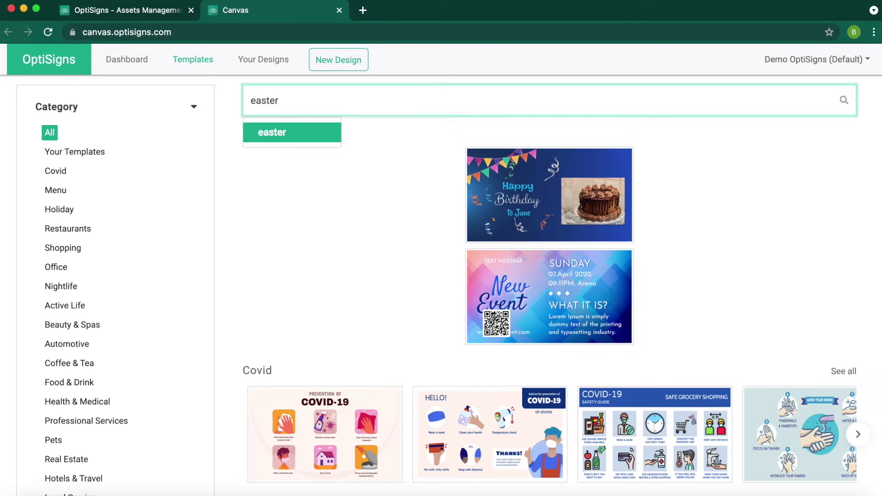
key(Return)
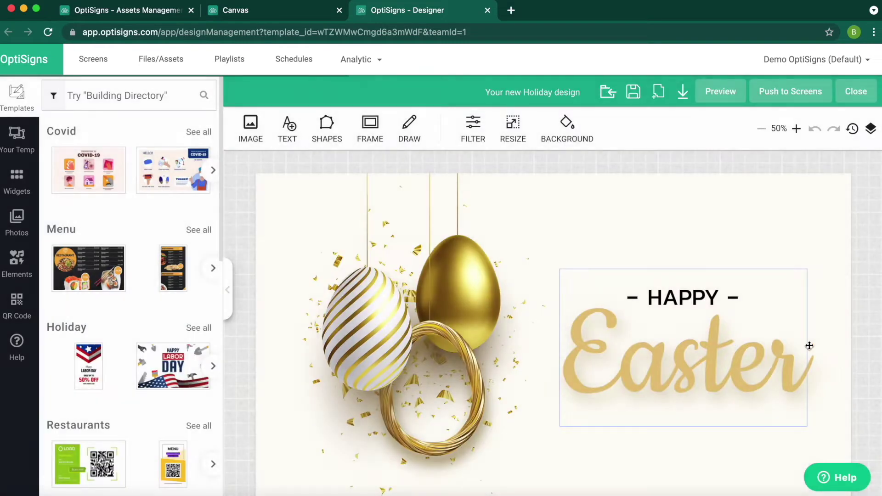
Step: Lower the Easter lettering and shift the striped and gold egg images left
scroll(859, 344, down, 1)
drag(709, 339, 706, 419)
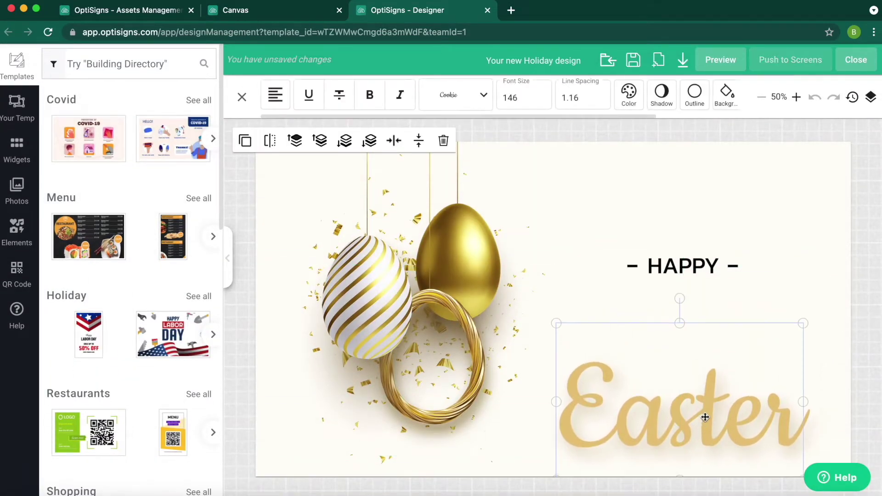
drag(392, 327, 331, 326)
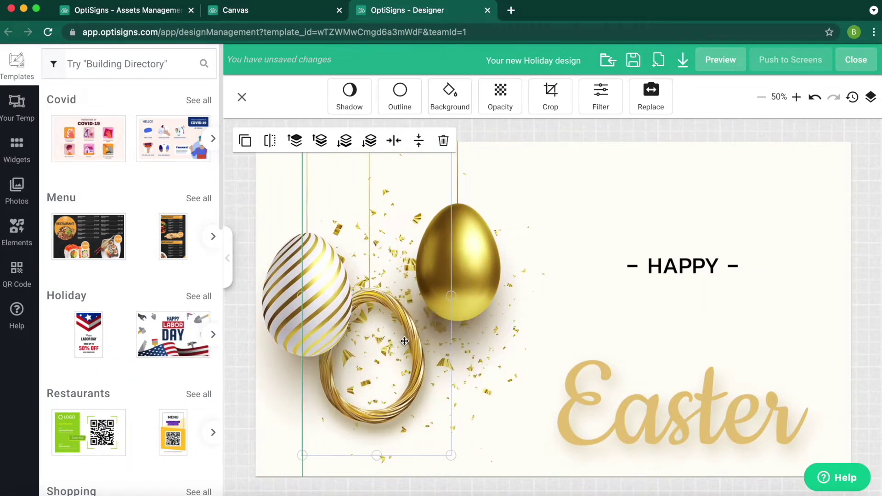
drag(457, 285, 385, 296)
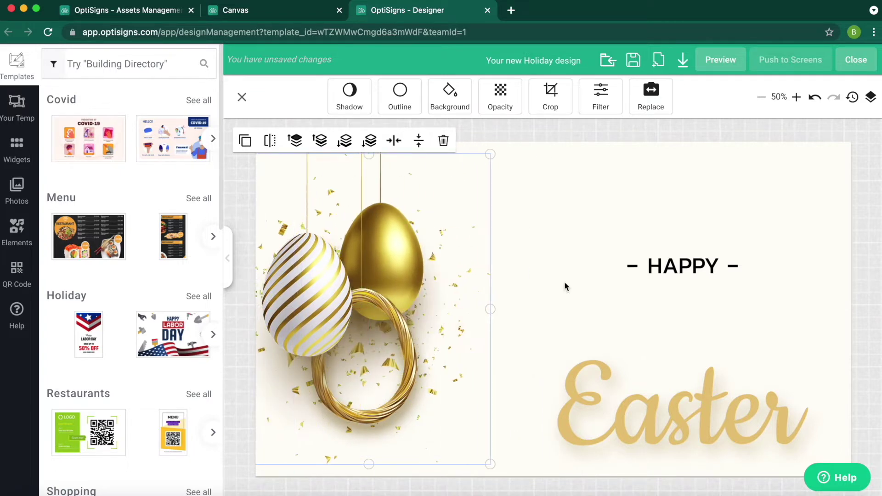
Step: Recolour HAPPY light gold and place it just above the Easter lettering
click(683, 271)
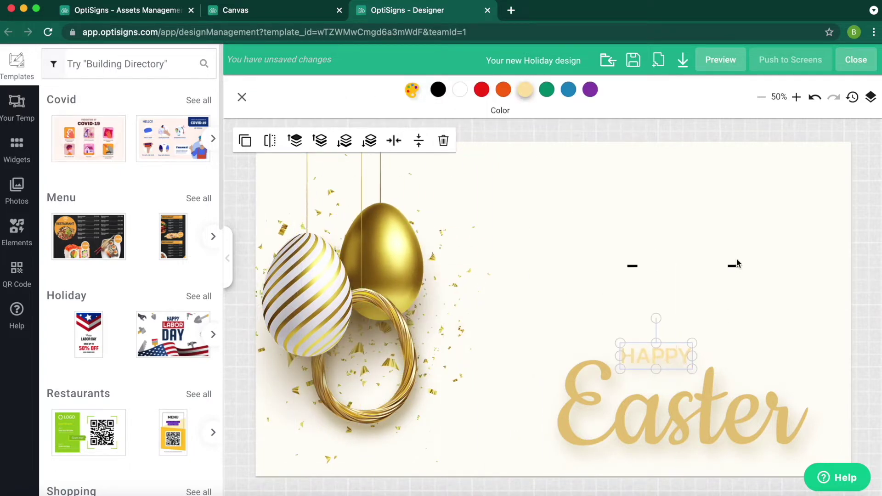
click(723, 272)
click(630, 262)
click(571, 271)
Step: Search the stock photo library for 'easter'
click(17, 191)
click(136, 74)
text(e)
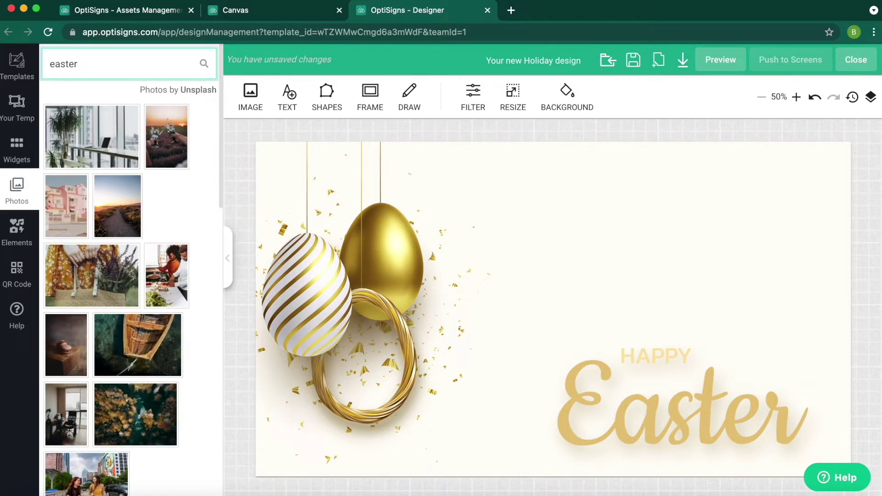
text(aster)
Step: Add the egg-nest photo, stretch it over the whole canvas, and send it to the back
key(Return)
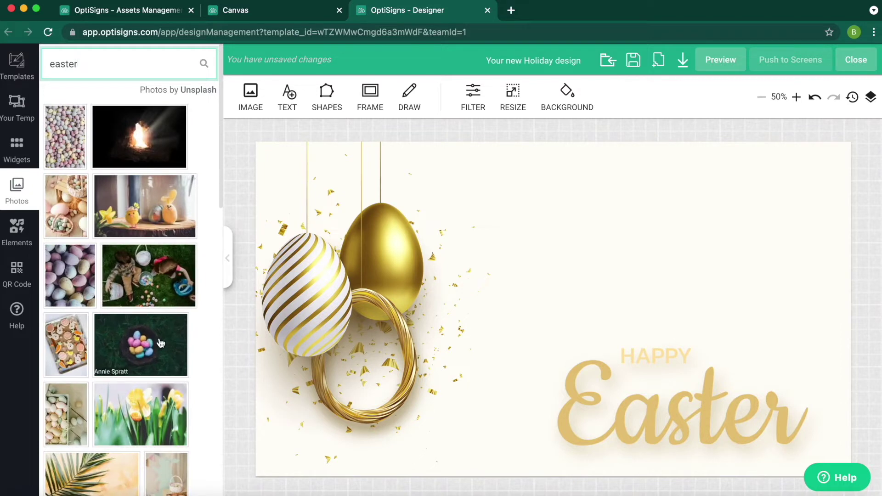
click(140, 345)
drag(323, 157, 256, 142)
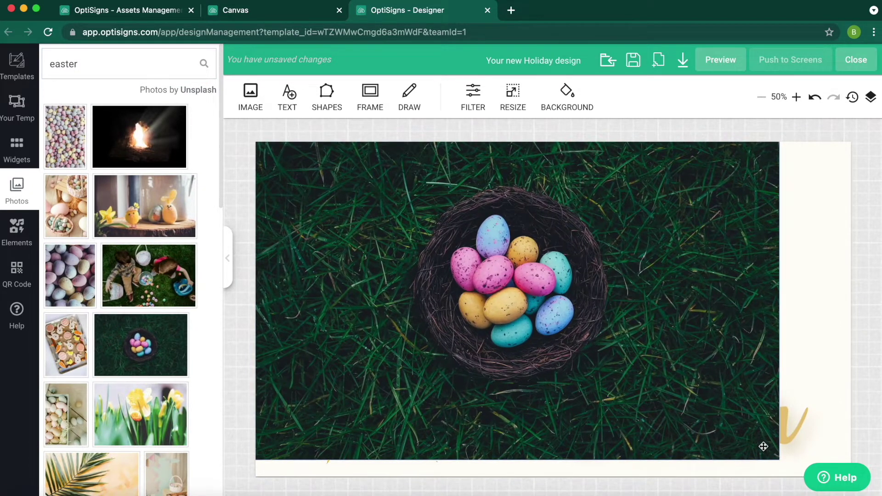
drag(764, 446, 850, 476)
click(379, 155)
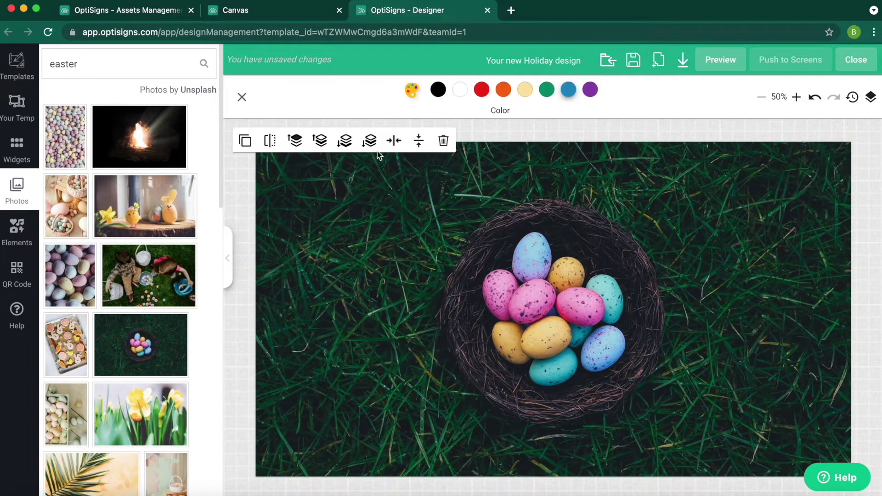
click(345, 140)
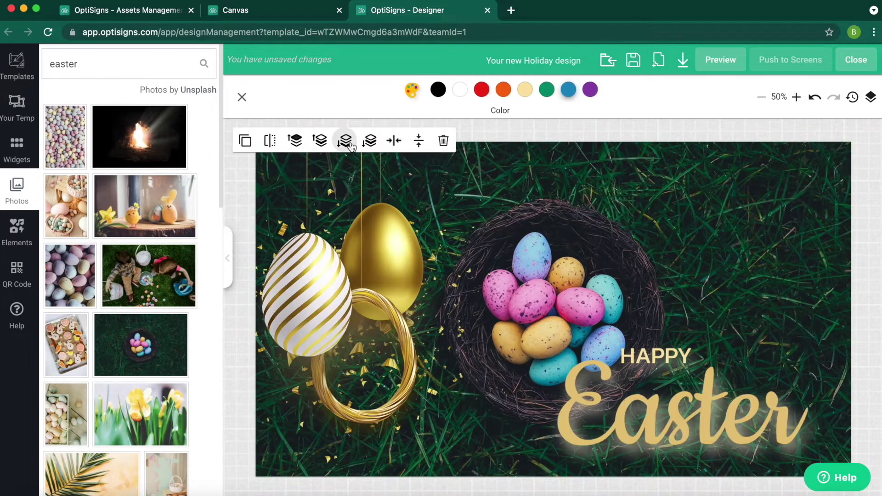
click(242, 97)
Step: Add a beige 'Happy Times' text box at the top right of the design
click(283, 97)
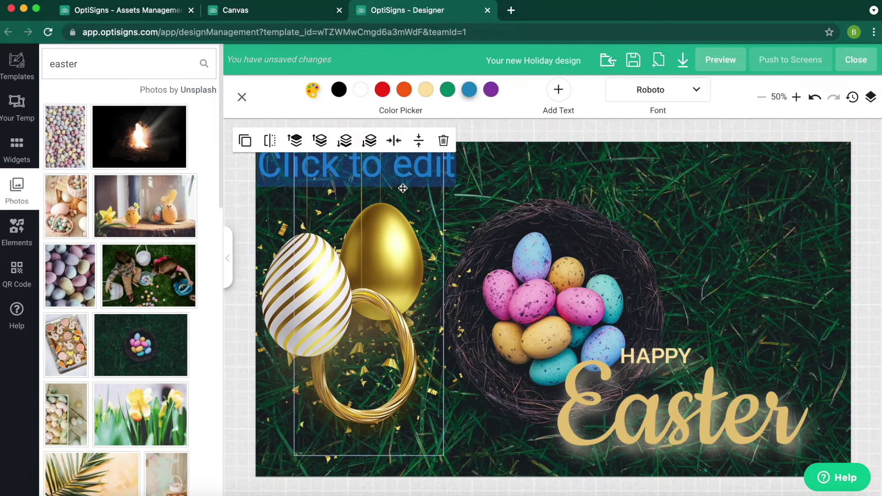
drag(411, 174, 758, 200)
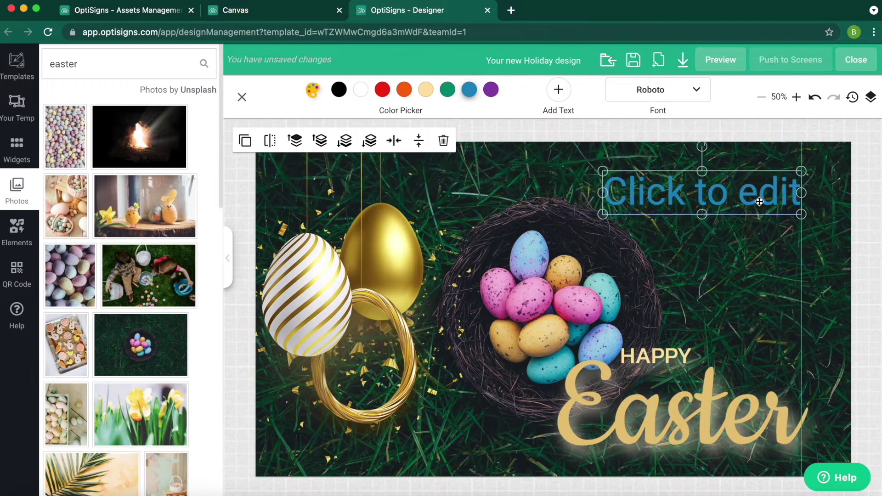
click(691, 187)
text(Happy Times)
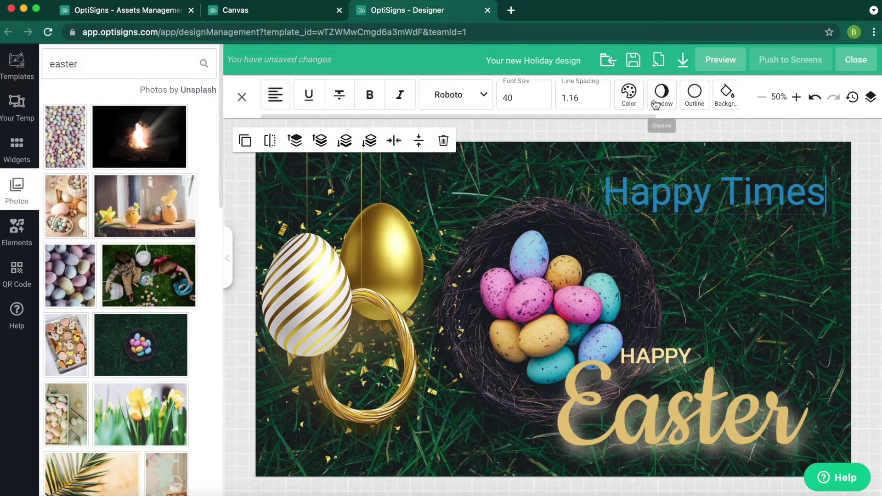
click(629, 91)
click(525, 90)
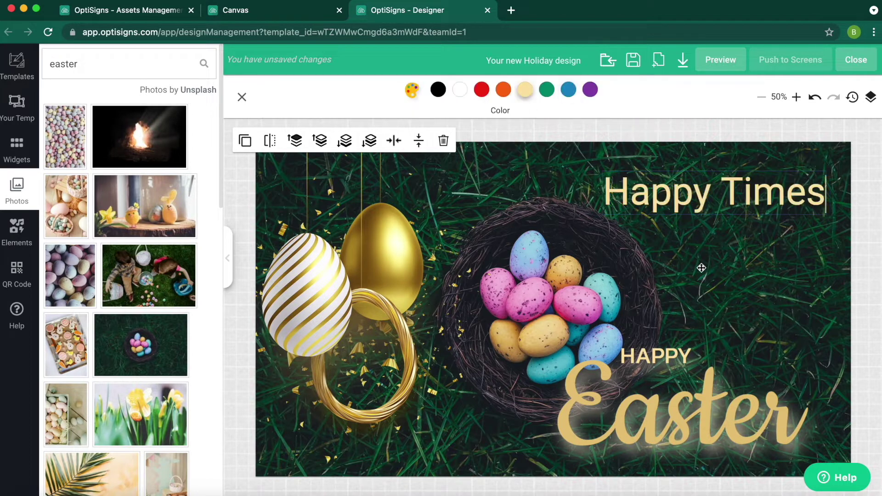
Step: Save the Easter design and open the template gallery from Files/Assets
click(633, 61)
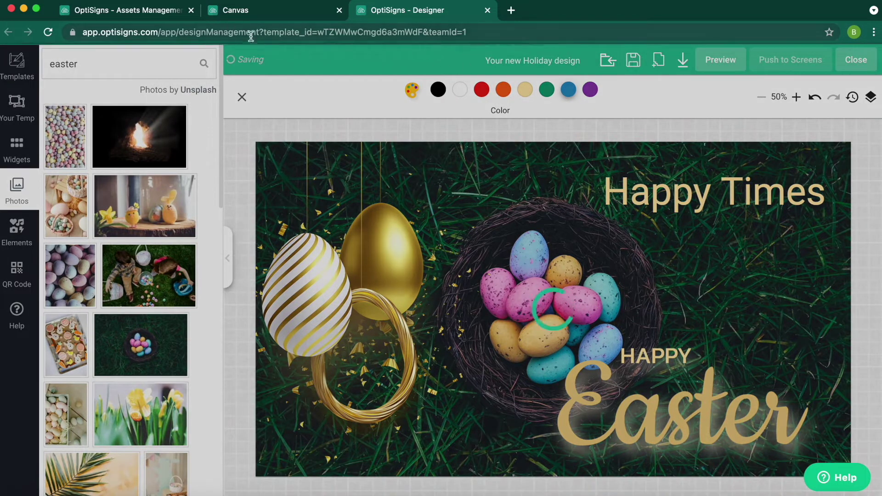
click(172, 12)
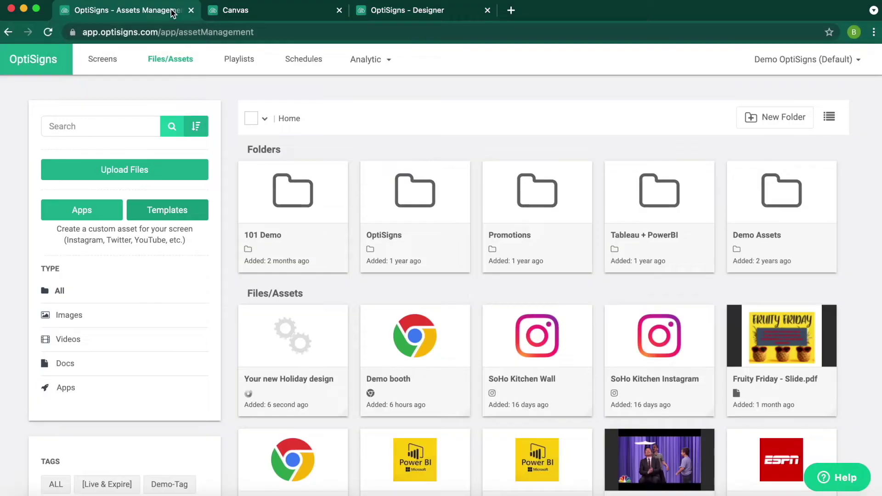
click(171, 210)
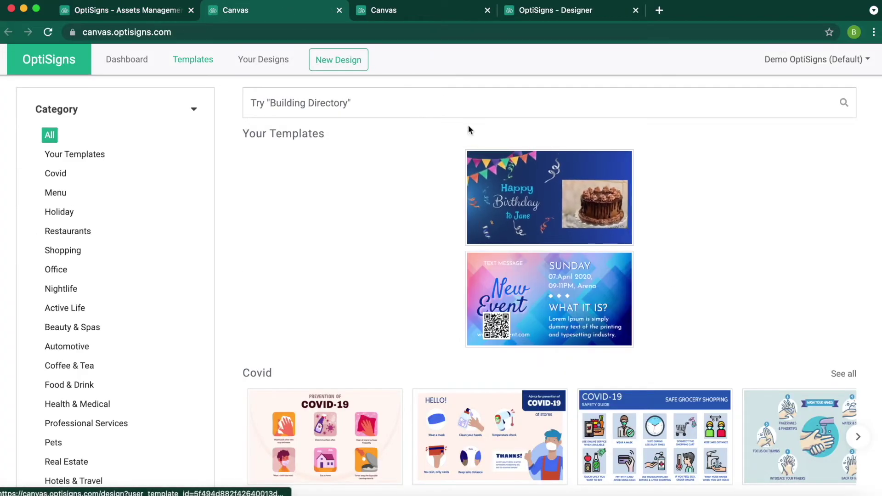
Step: Search templates for 'building directory' and start a new design from the Office template
click(439, 99)
text(b)
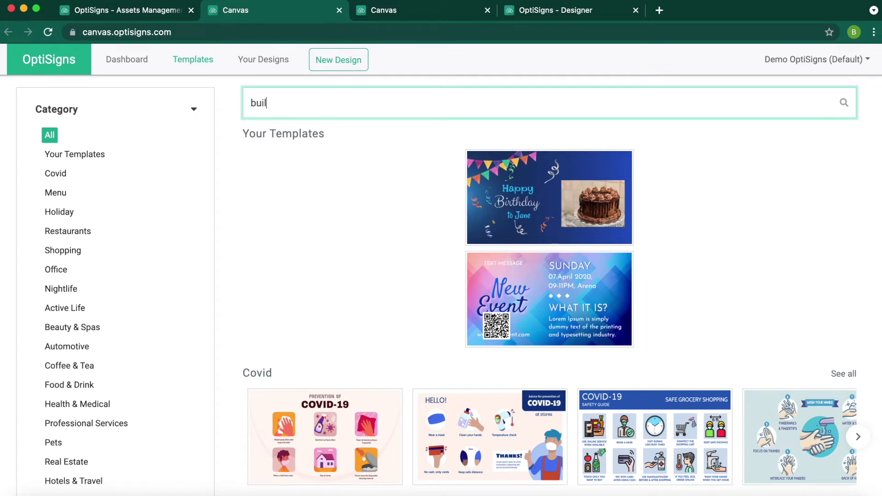
text(uil)
click(296, 154)
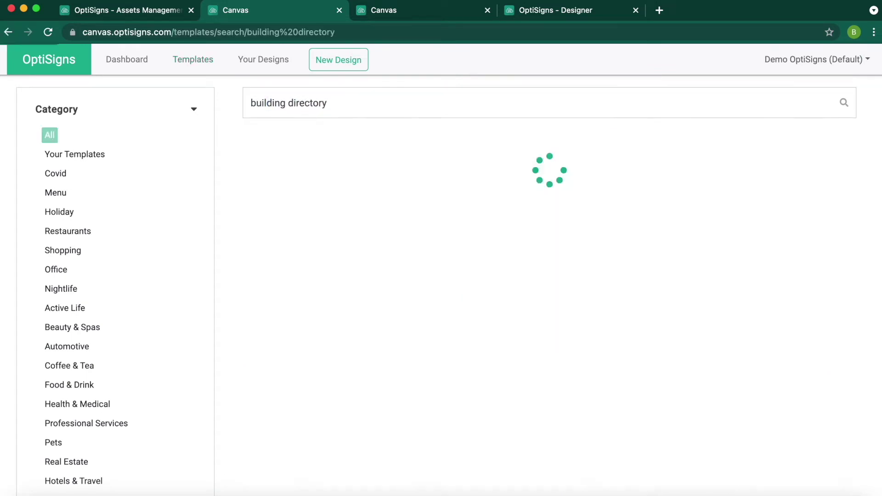
click(650, 207)
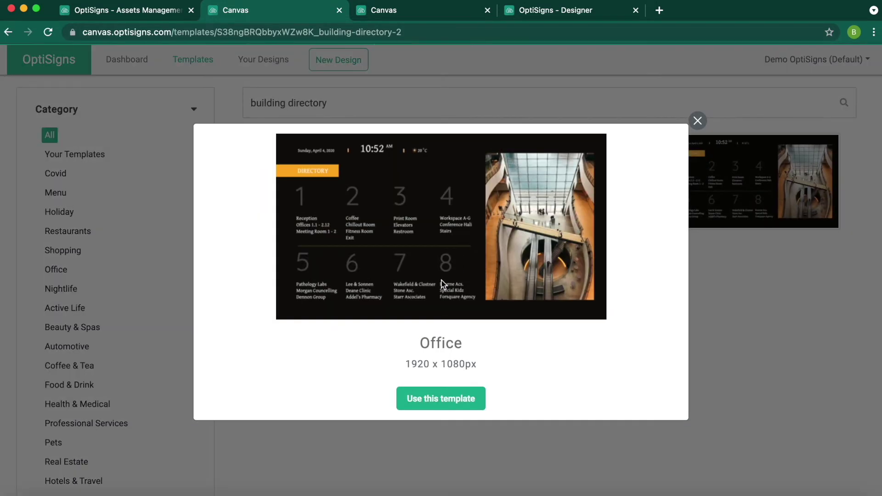
click(449, 390)
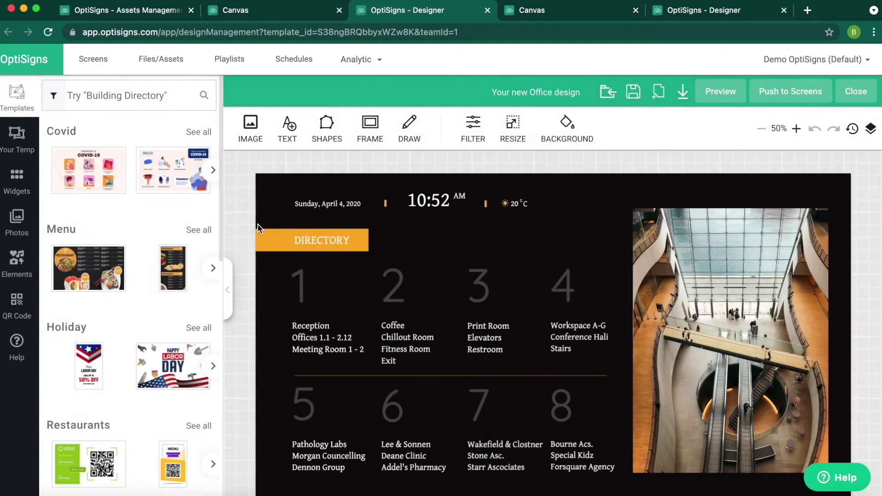
Step: Delete the template's static date, 10:52 time and weather text
click(342, 203)
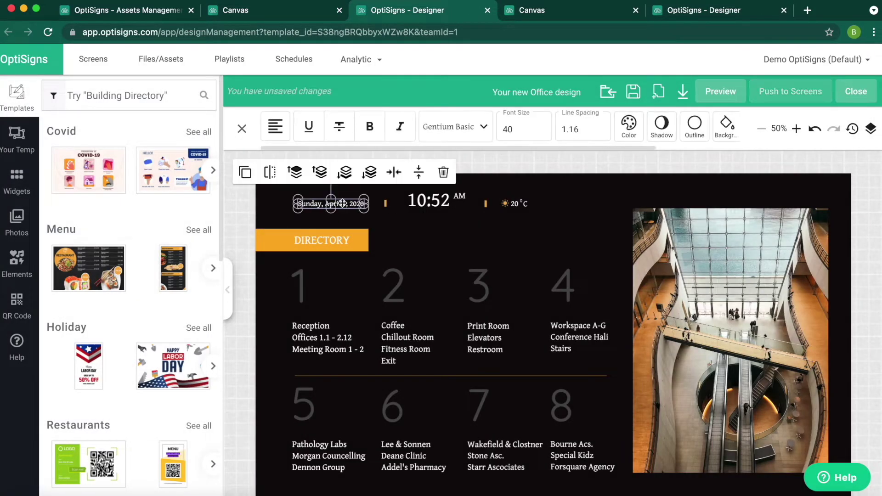
key(Delete)
click(428, 200)
key(Delete)
click(514, 203)
key(Delete)
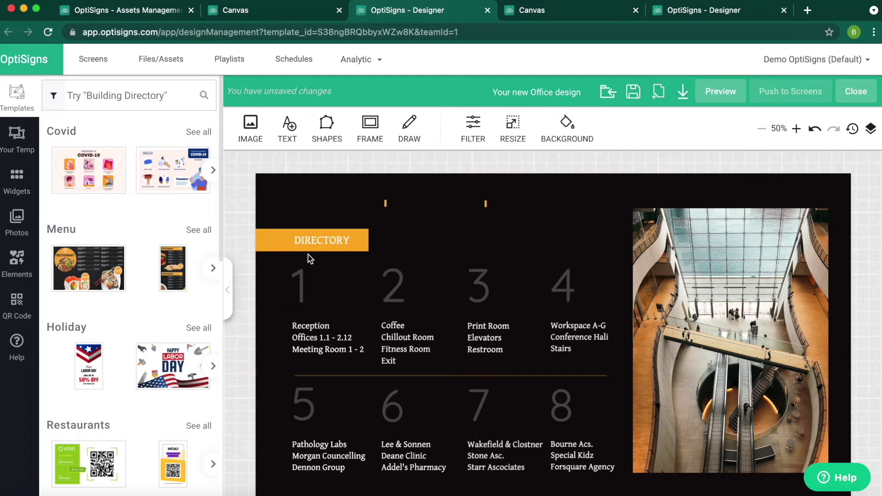
click(23, 194)
Step: Add a live Date widget at the top-left and make its box shorter
click(101, 396)
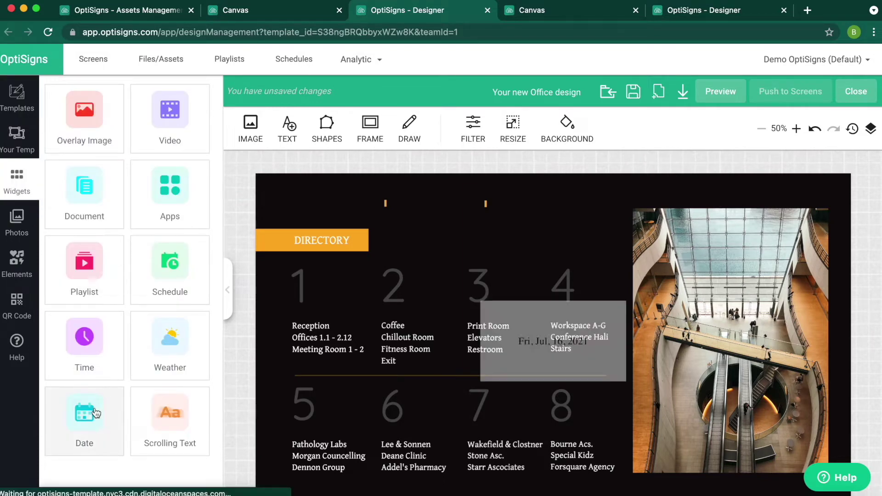
drag(563, 357, 343, 198)
drag(333, 258, 333, 230)
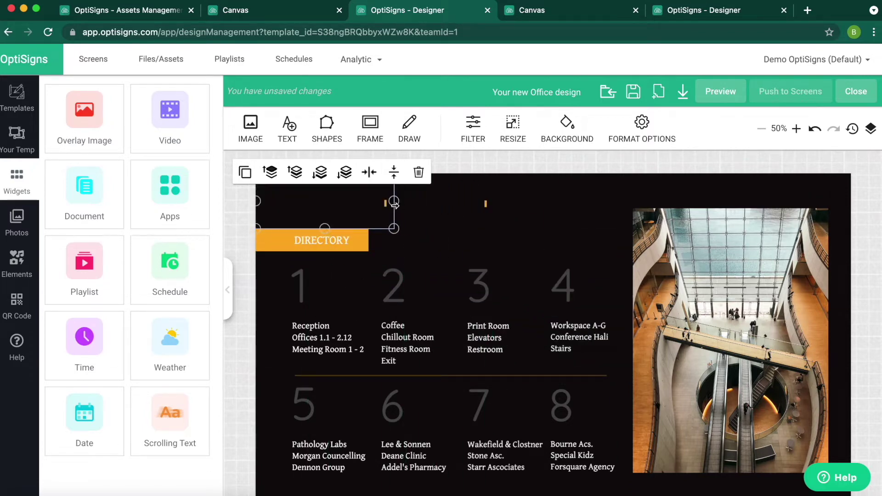
Step: Format the date widget with 0 background opacity, white text and custom font size 23
click(653, 123)
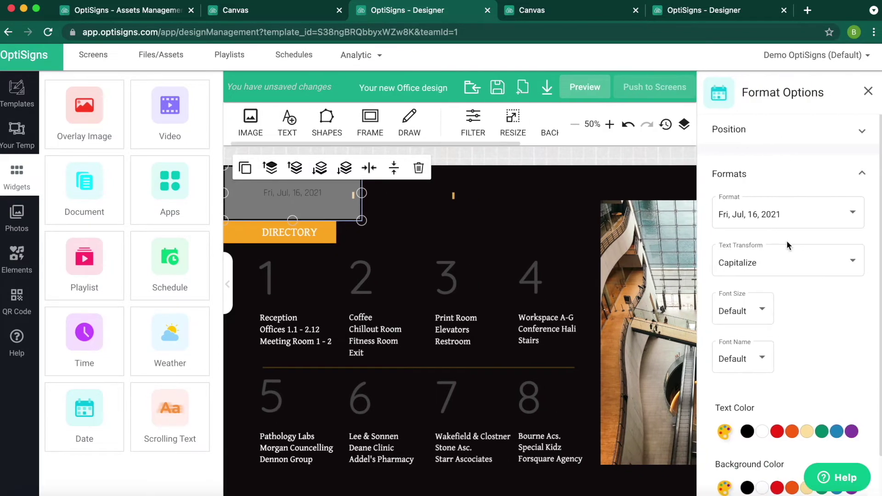
scroll(779, 368, down, 2)
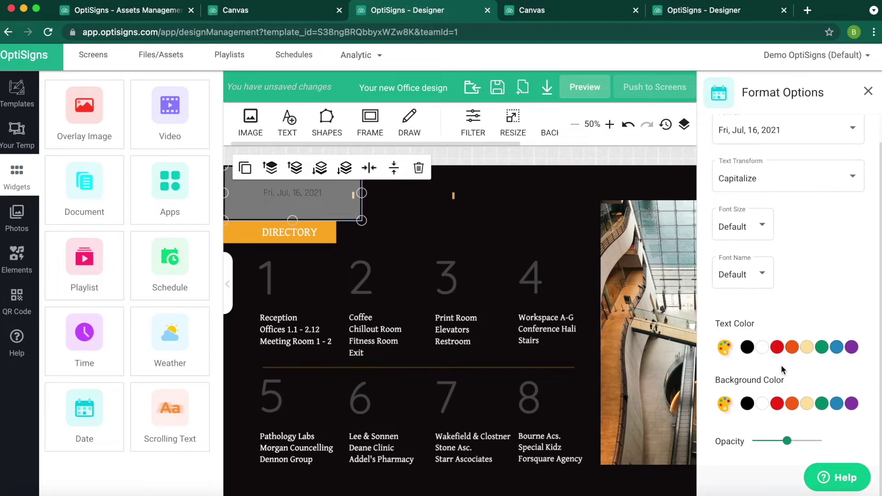
drag(789, 441, 729, 443)
click(762, 351)
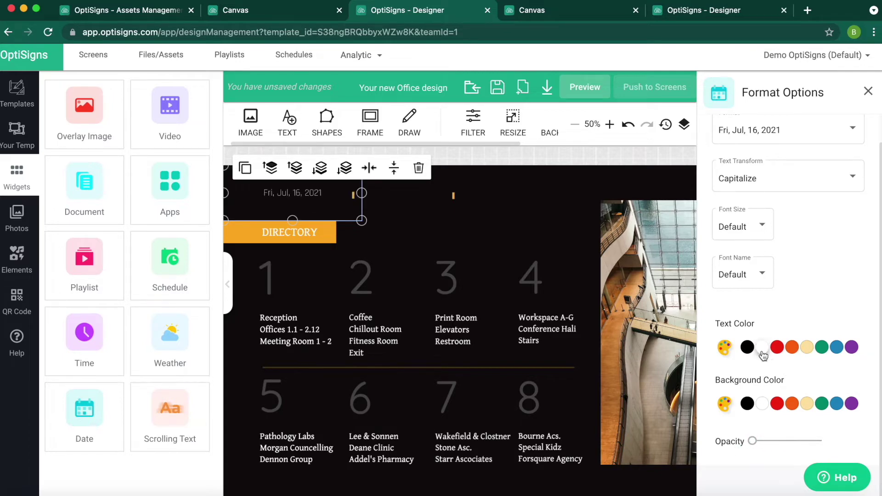
click(761, 230)
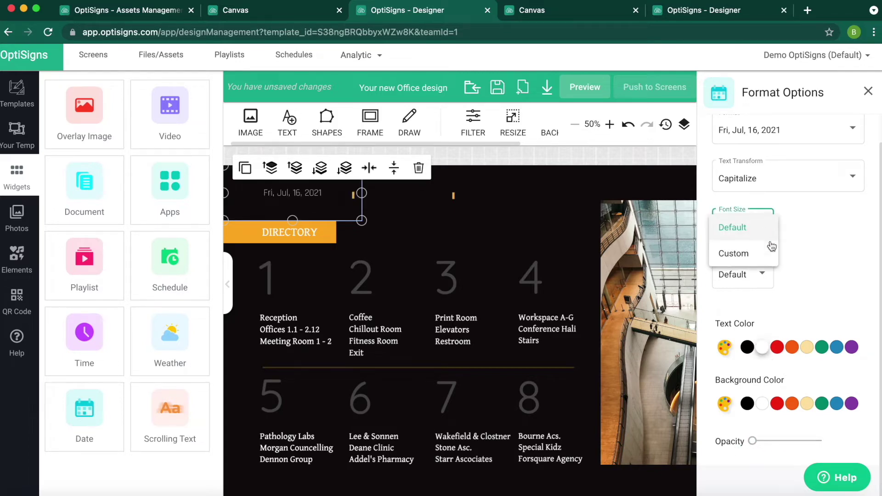
click(762, 256)
click(823, 226)
key(BackSpace)
text(2)
scroll(778, 225, down, 1)
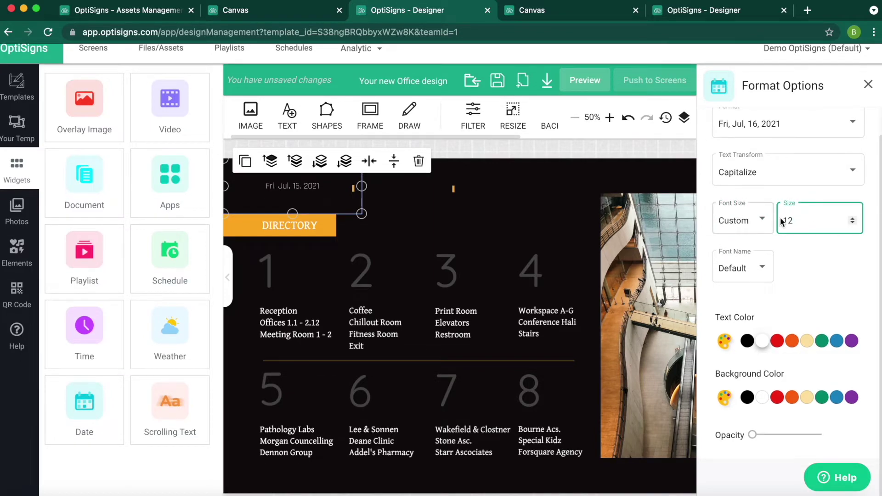
text(23)
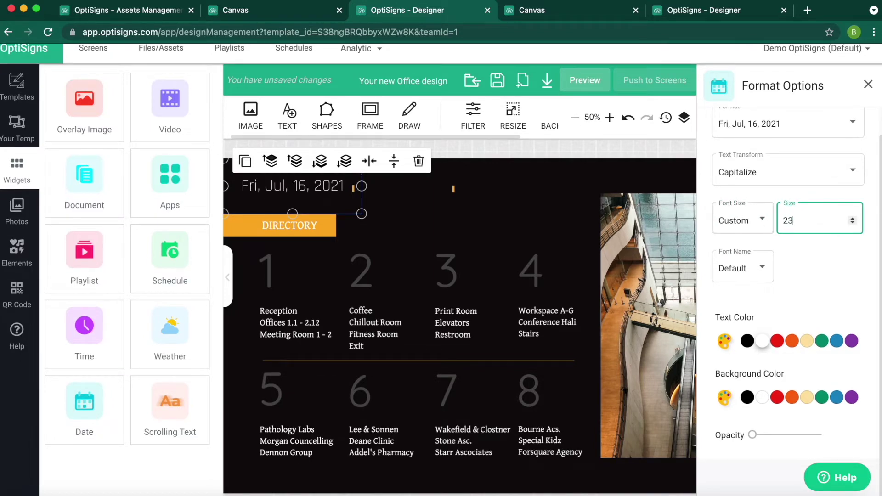
drag(687, 272, 686, 268)
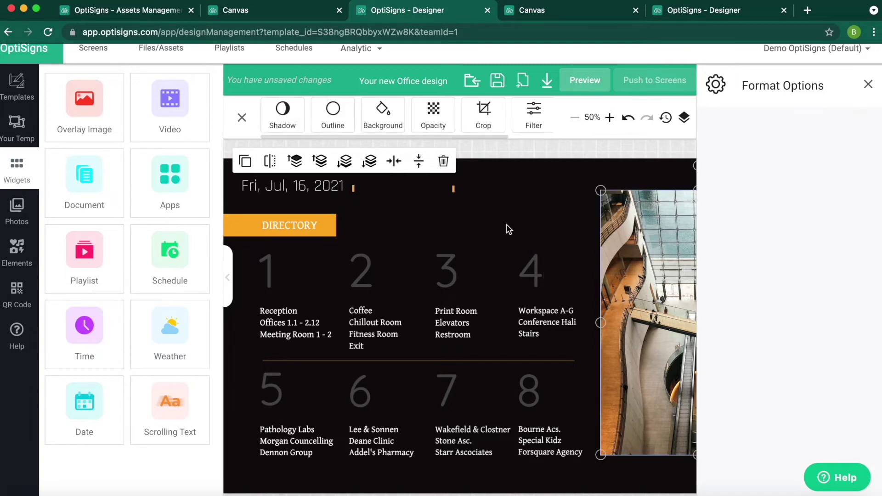
Step: Add a Time widget and switch it to 12-hour format
click(346, 202)
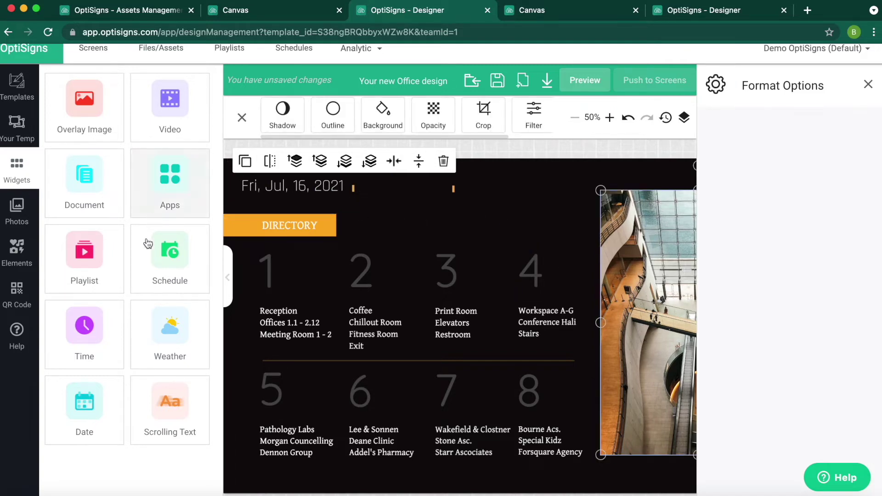
click(106, 331)
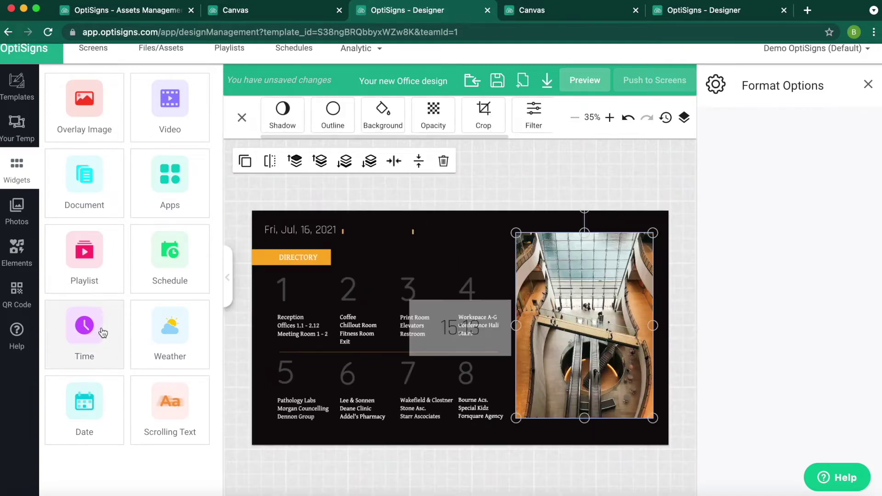
click(476, 324)
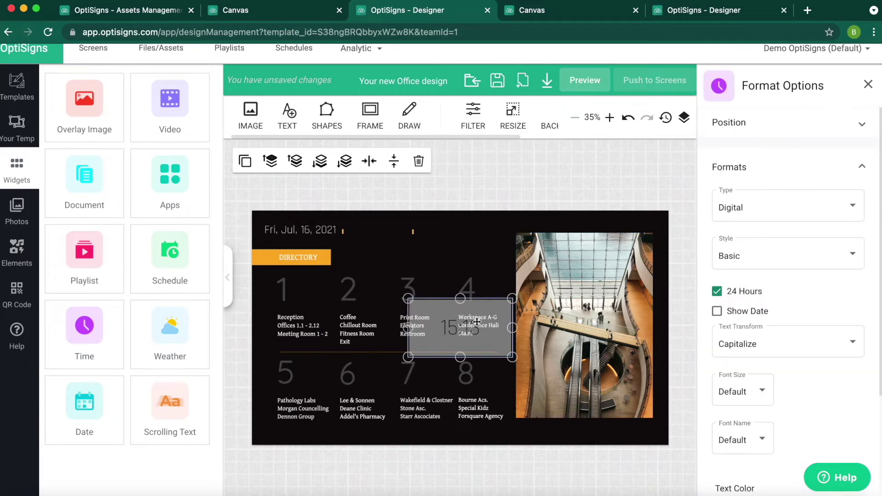
click(716, 292)
Step: Make the clock text white, then shrink it and place it beside the date
scroll(727, 337, down, 3)
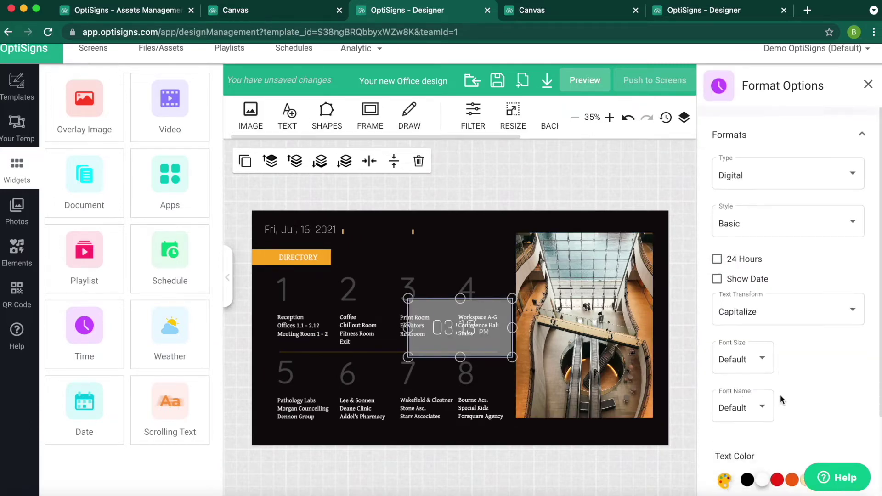
scroll(782, 441, down, 4)
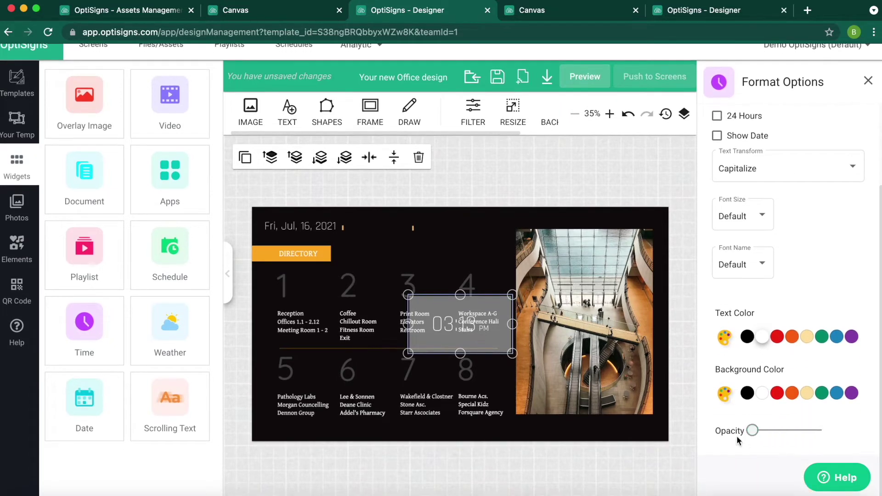
click(763, 338)
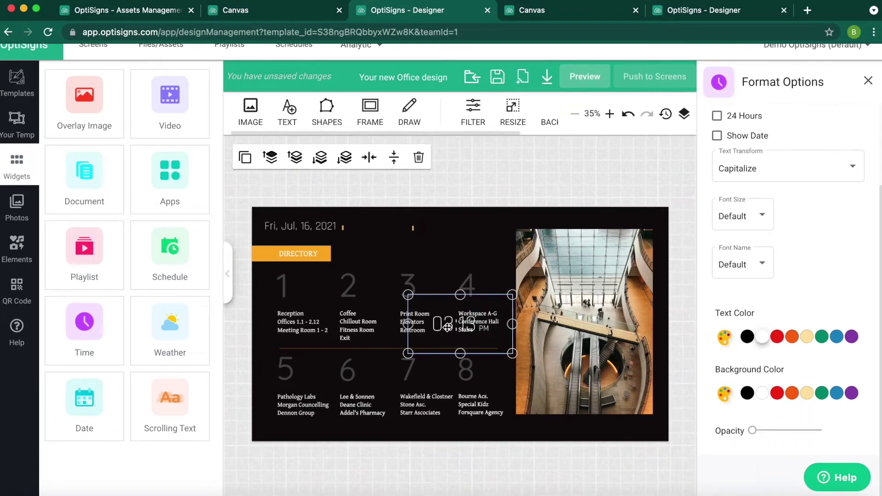
drag(448, 327, 369, 240)
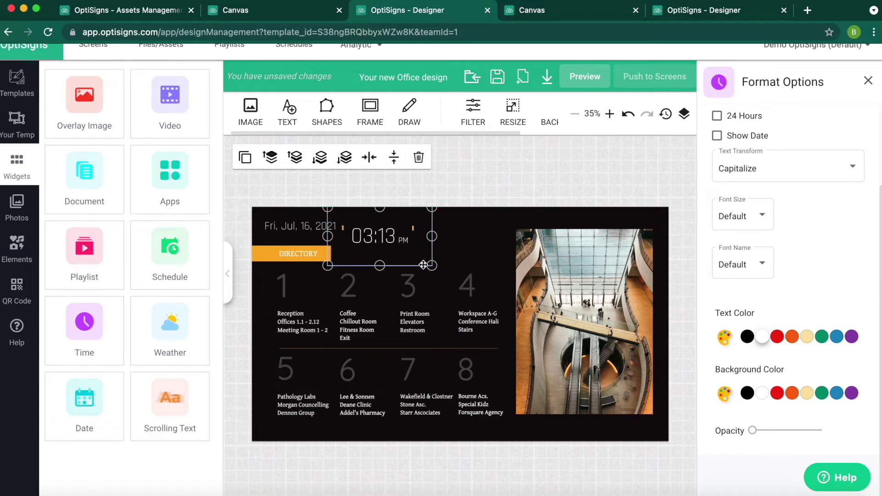
drag(432, 266, 385, 230)
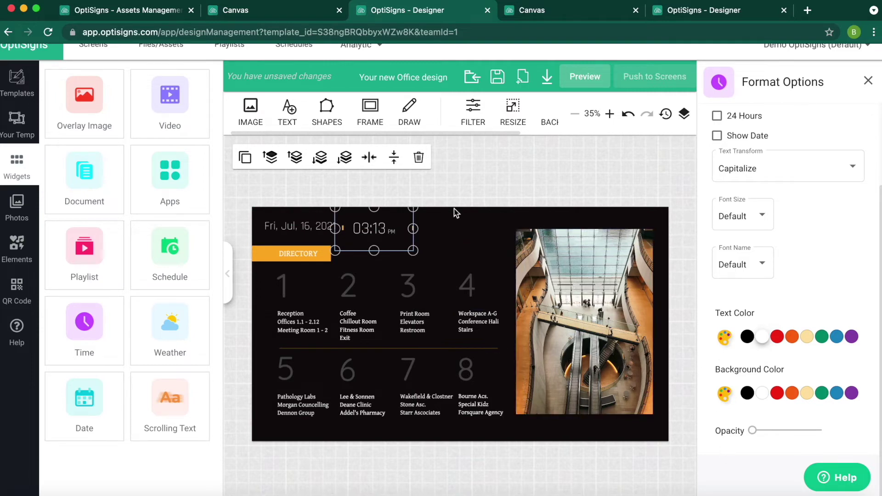
Step: Add a Weather widget and set its style to Color Icon
click(172, 357)
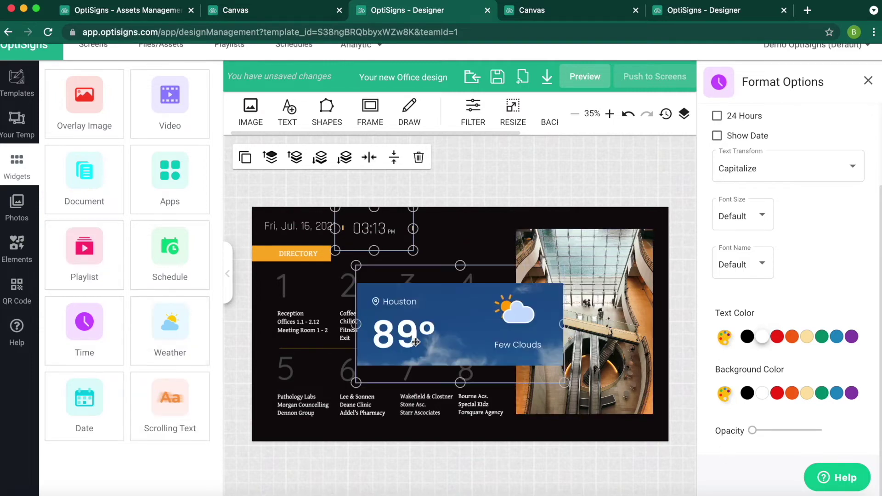
click(452, 338)
scroll(811, 162, up, 5)
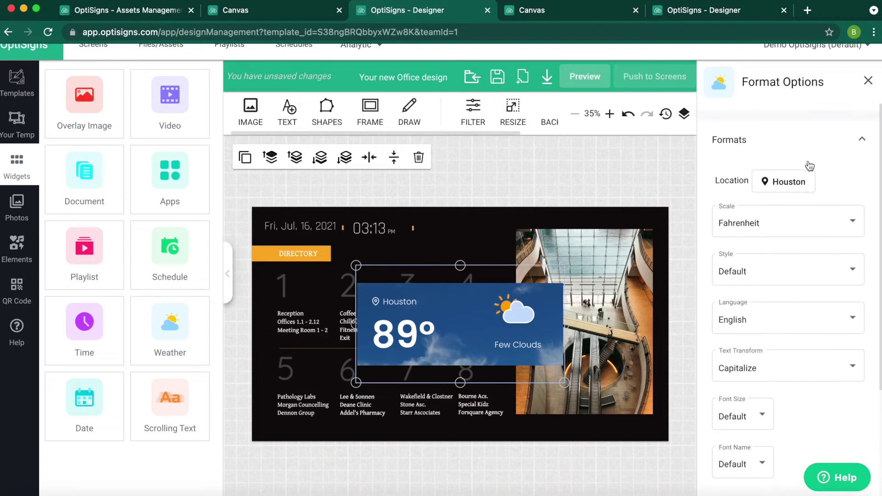
click(784, 294)
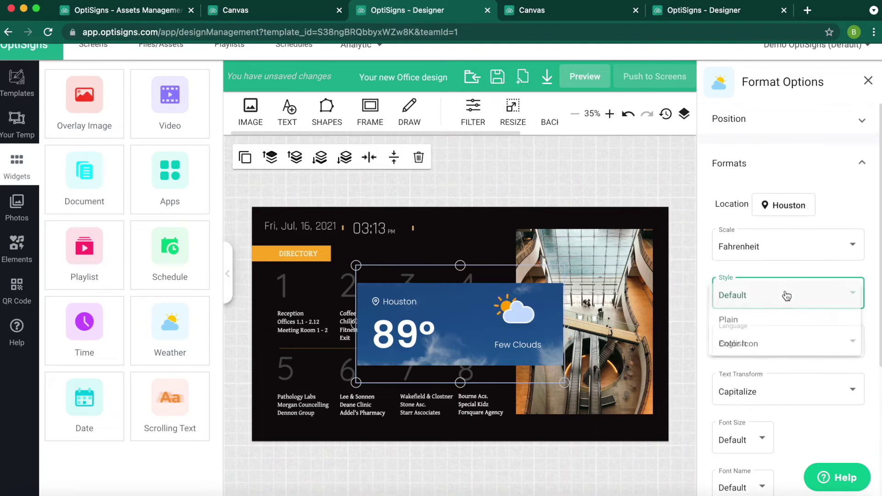
click(766, 357)
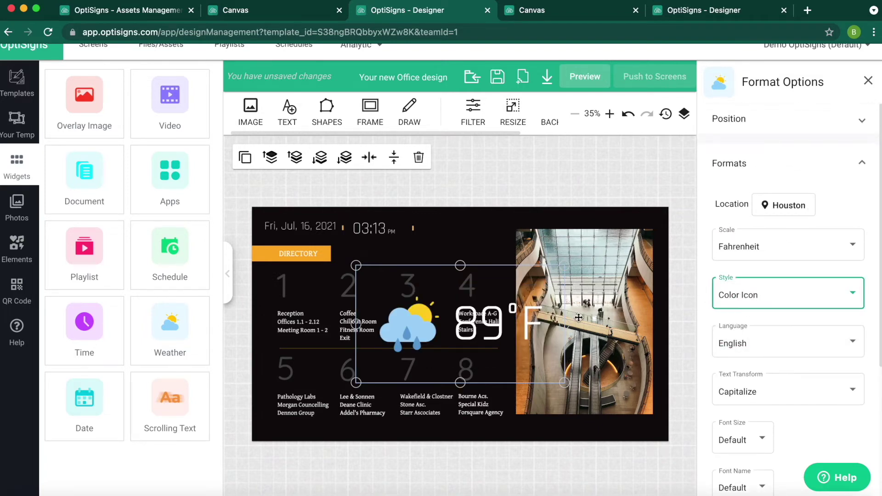
Step: Shrink the weather widget and place it in the top strip right of the clock
drag(483, 323, 481, 300)
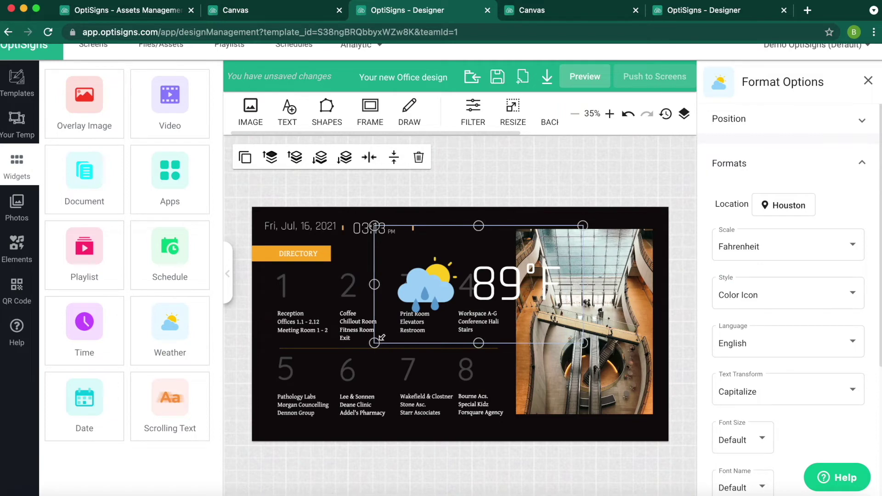
drag(380, 338, 478, 285)
drag(528, 260, 468, 245)
drag(409, 262, 460, 229)
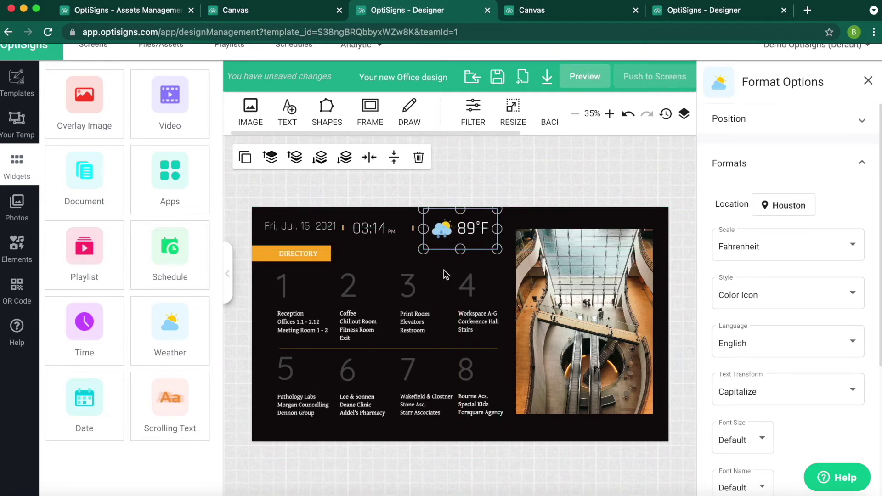
click(444, 275)
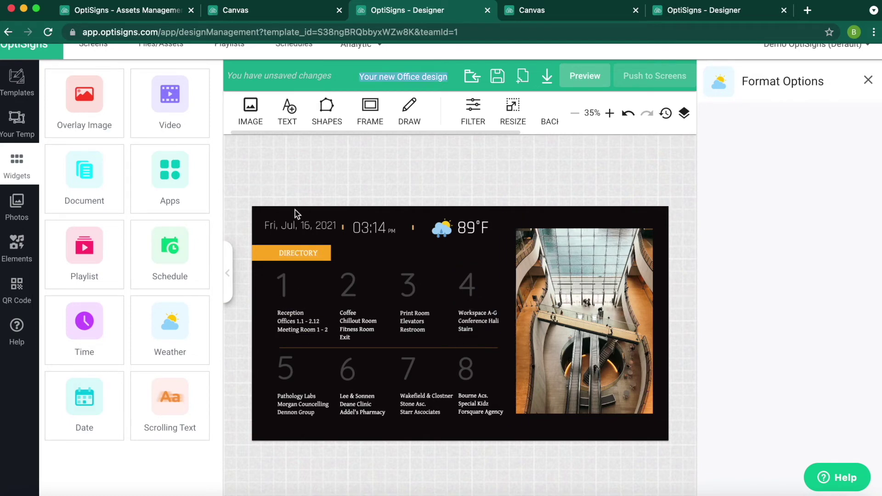
Step: Add a bottom-spanning scrolling text ticker reading 'For Booking Information Please Call…'
drag(183, 394, 305, 422)
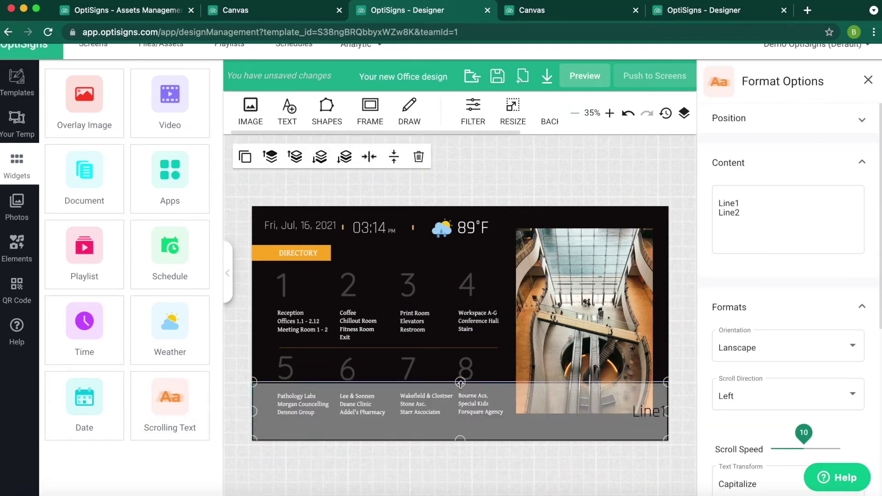
drag(460, 382, 460, 415)
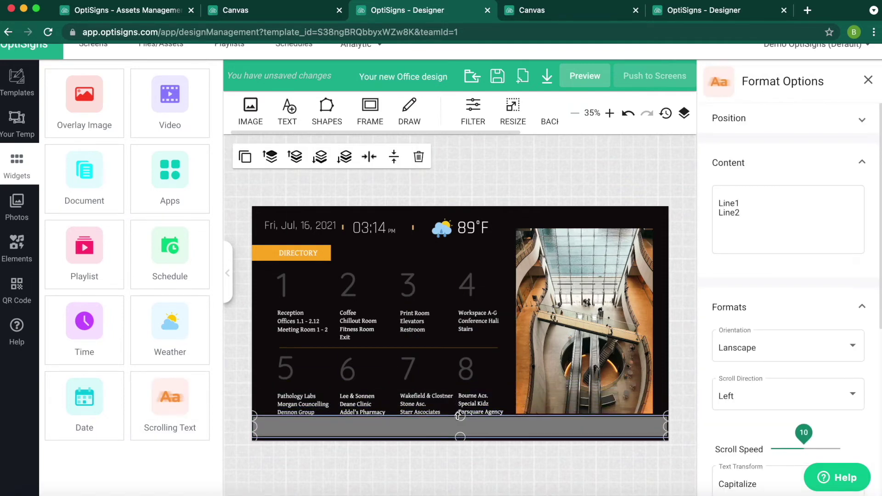
double_click(744, 212)
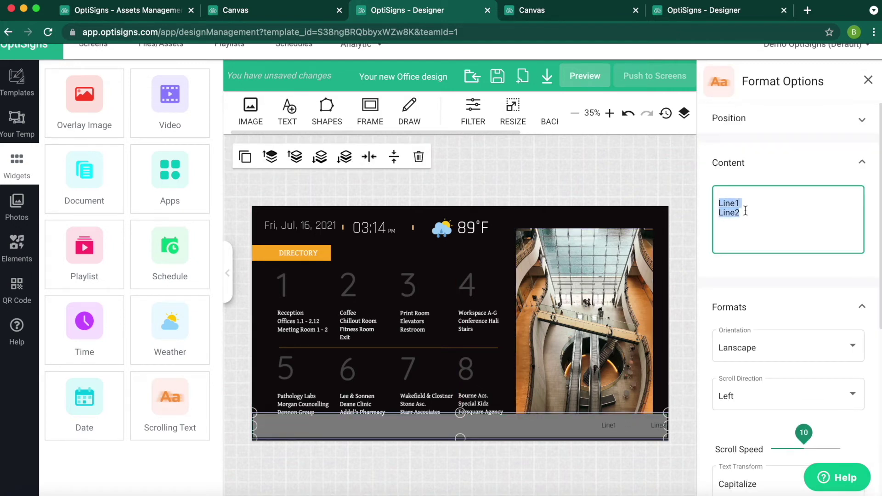
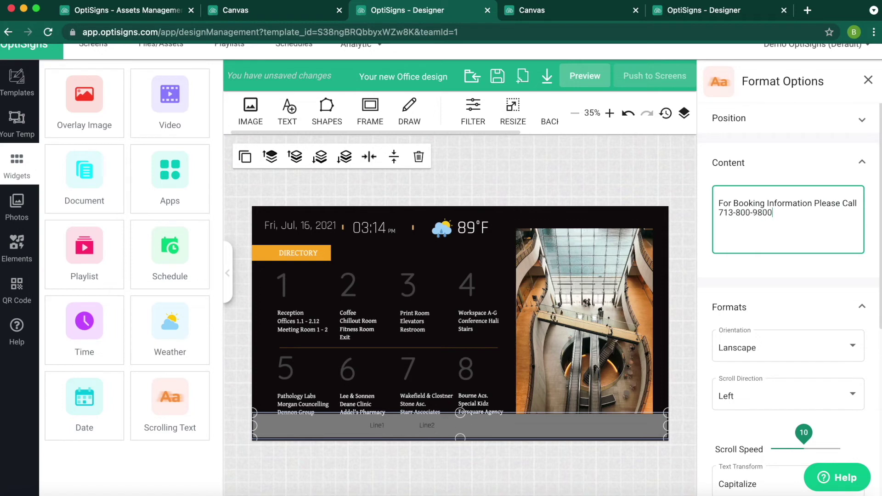
Step: Set the ticker's background opacity to 0 and its font size to custom 15
scroll(736, 345, down, 7)
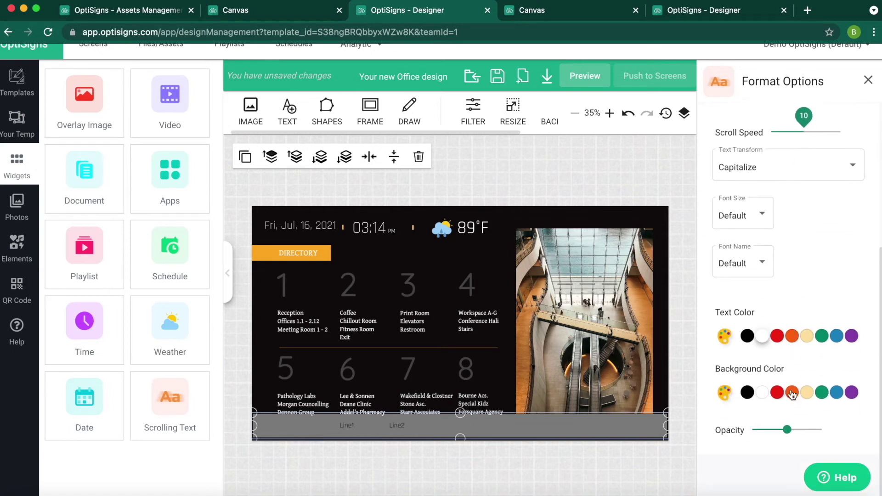
drag(789, 430, 751, 430)
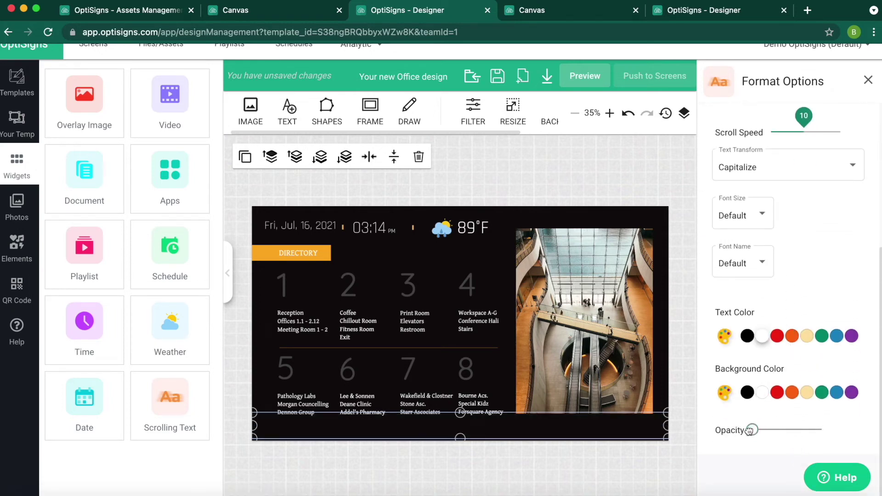
click(755, 207)
click(735, 239)
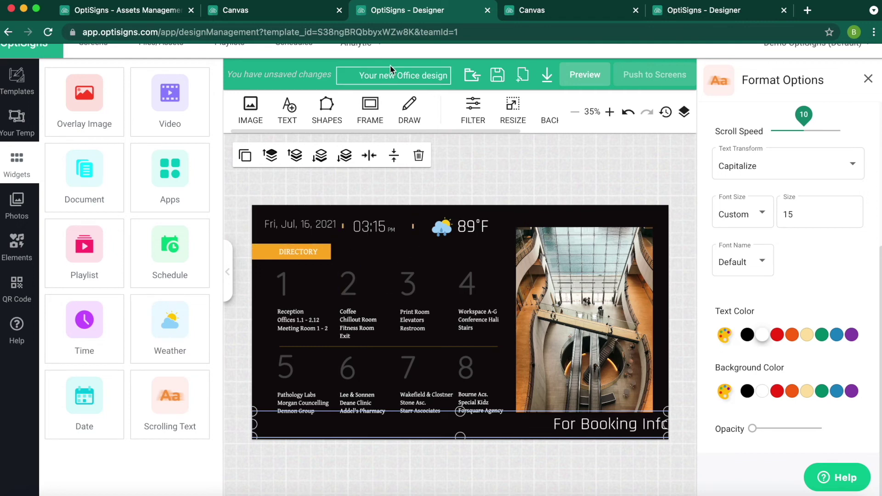
Step: Rename the design to 'Office 100 Booking' and save it
click(407, 77)
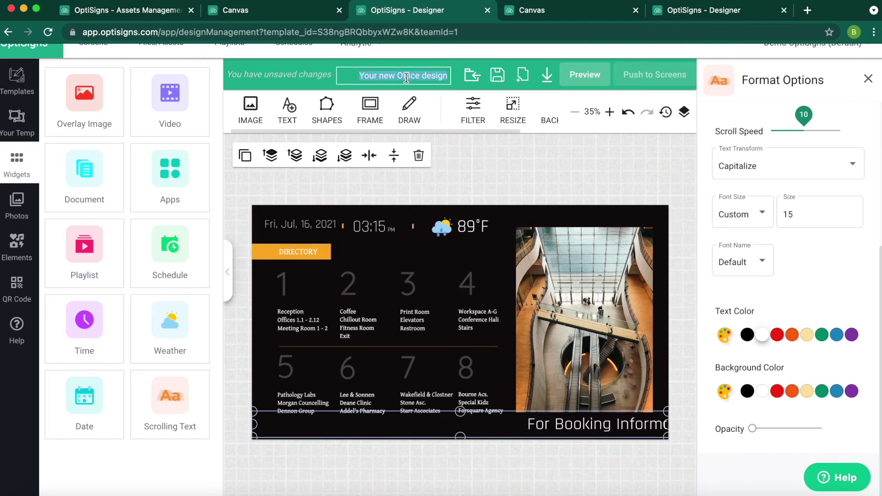
text(Office)
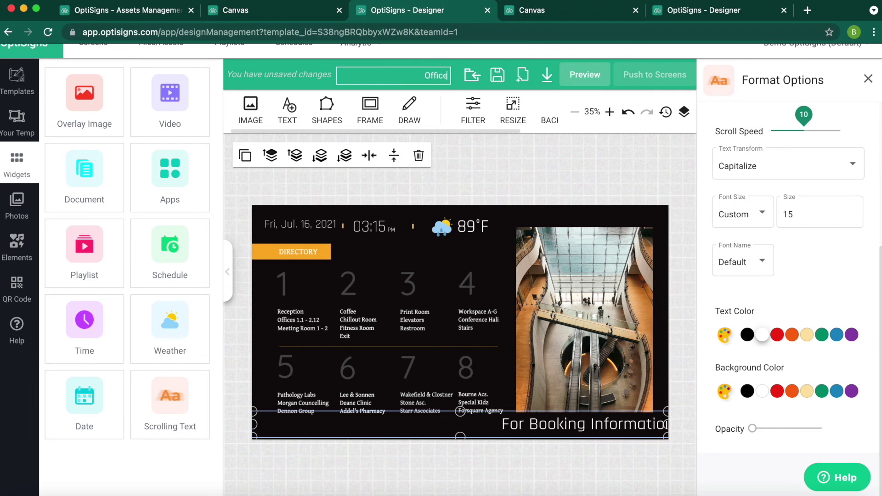
text( 100)
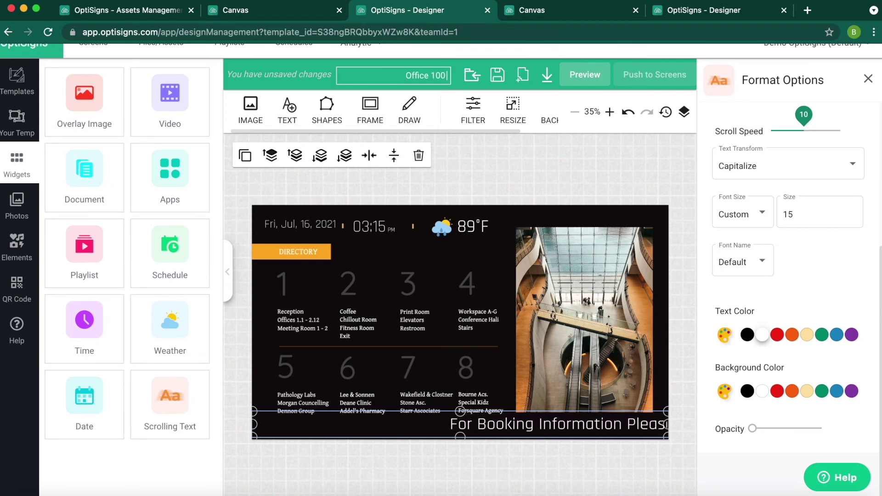
text( Fooking)
click(596, 54)
click(498, 74)
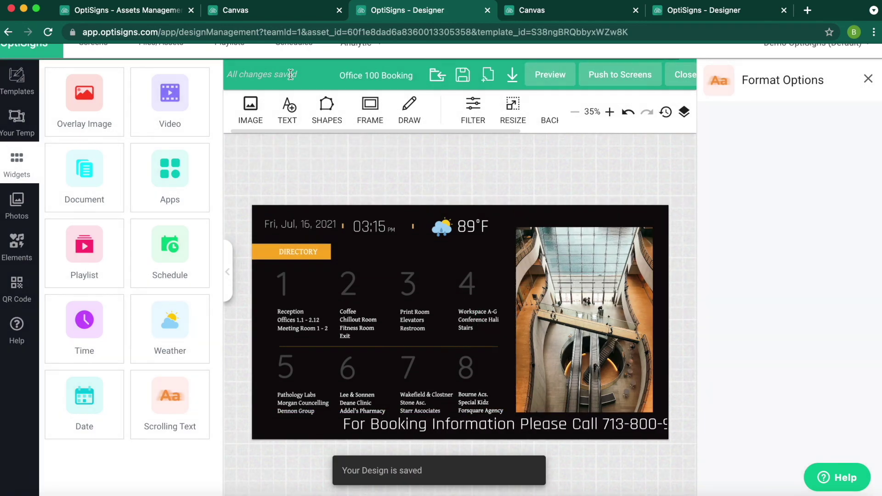
Step: Return to the Files/Assets library to confirm the saved design is listed
click(122, 10)
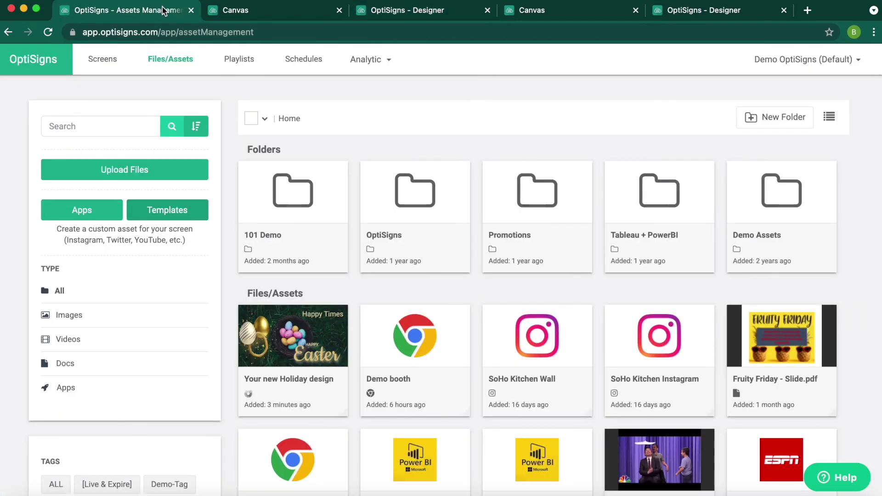